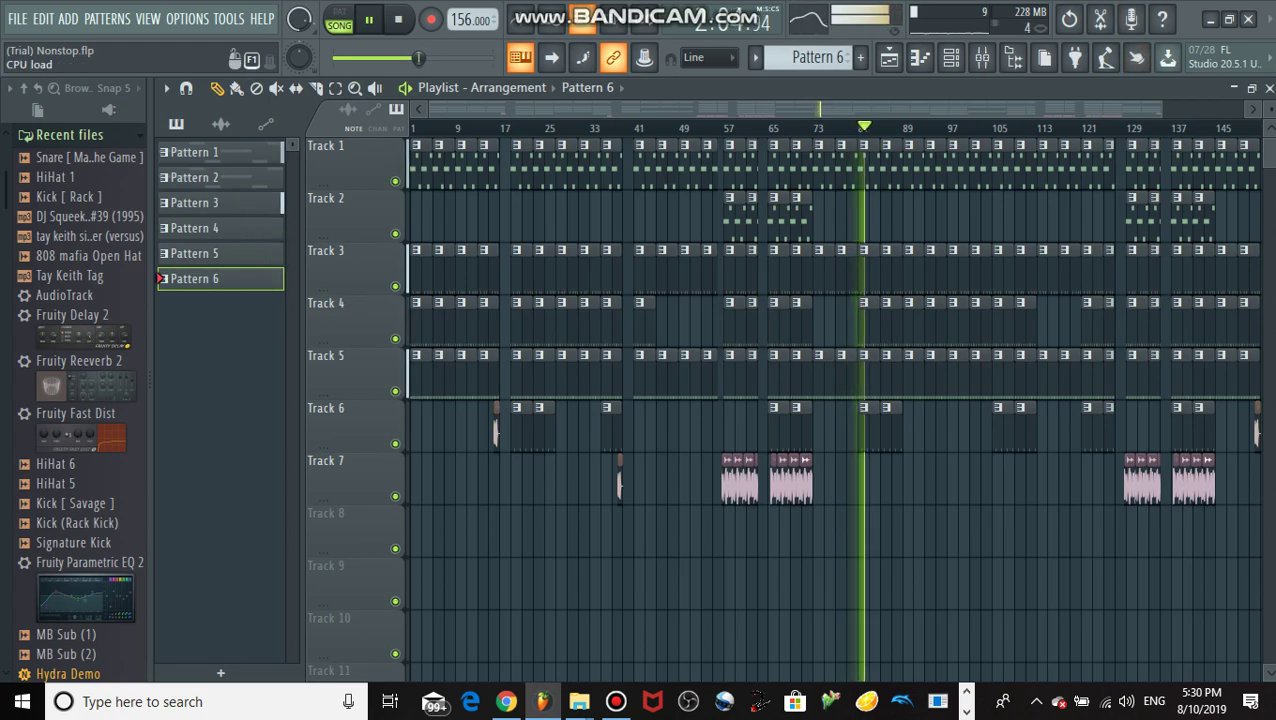
Step: Stop the song with Pattern 1 selected and show its MB Sub (3) notes in a maximized piano roll
{"action": "left_click_drag", "start_coordinate": [808, 57], "coordinate": [808, 70]}
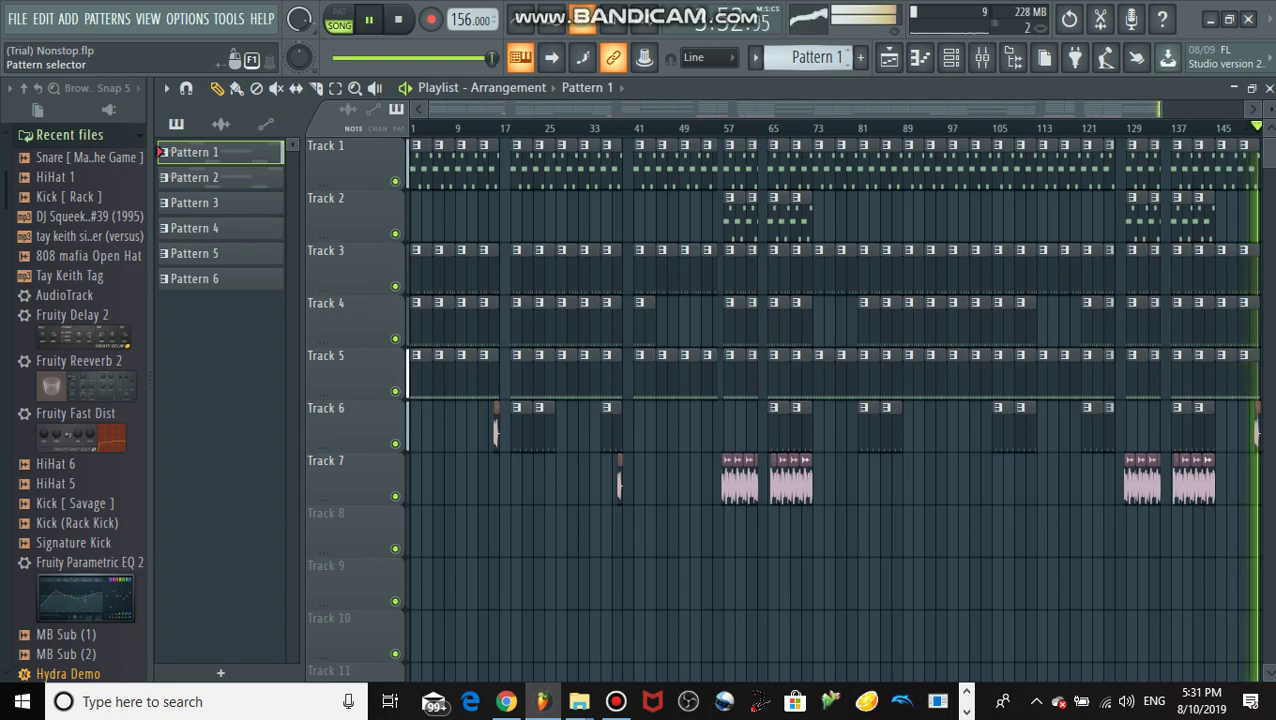
{"action": "key", "text": "space"}
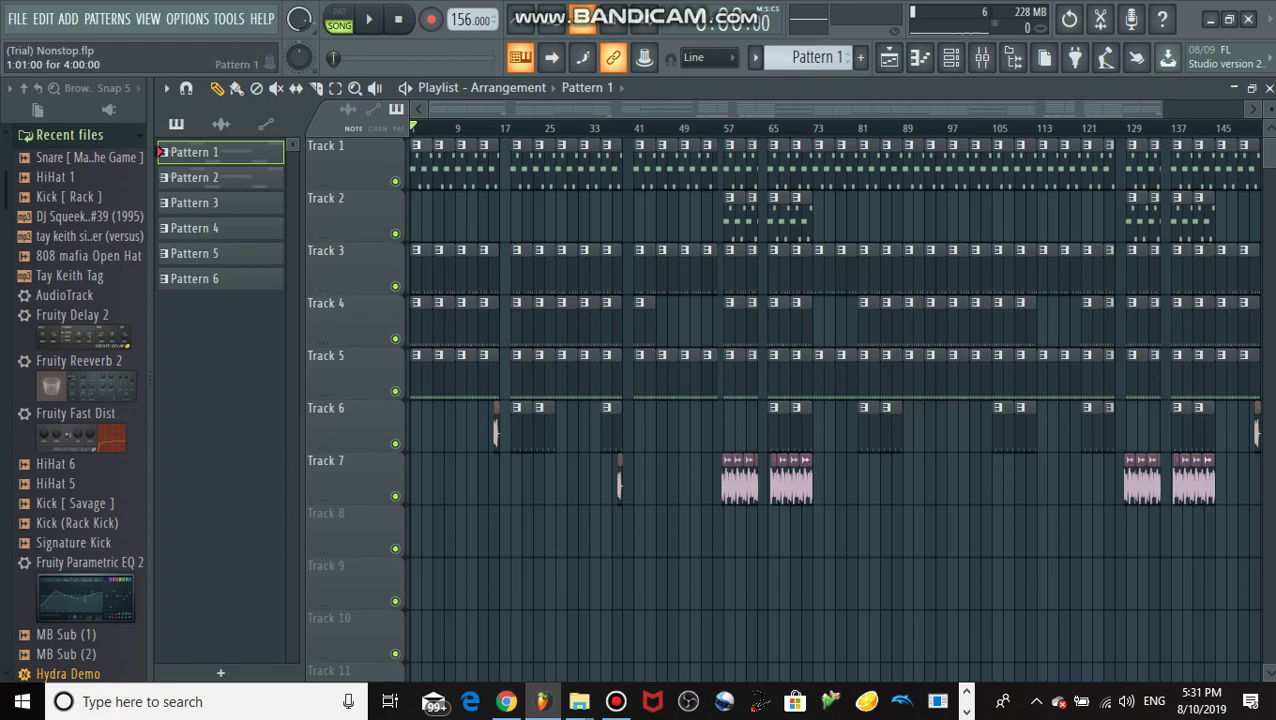
{"action": "double_click", "coordinate": [421, 160]}
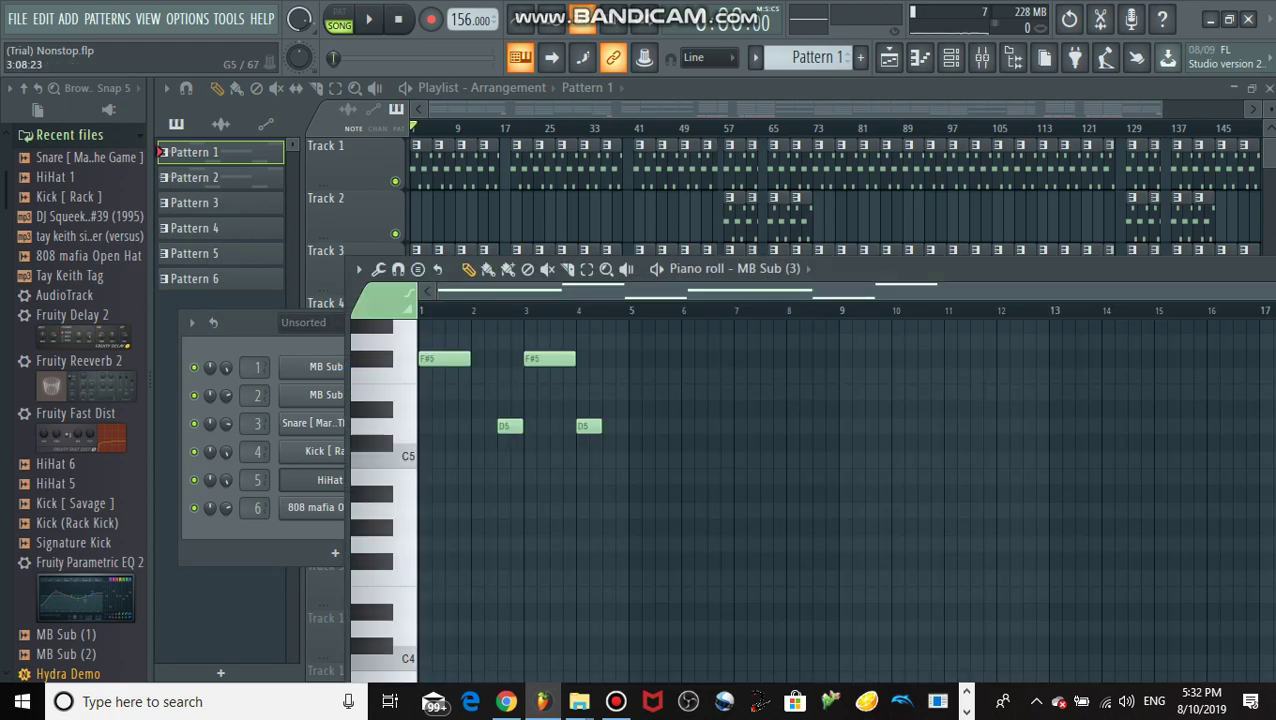
{"action": "left_click_drag", "start_coordinate": [1000, 268], "coordinate": [537, 118]}
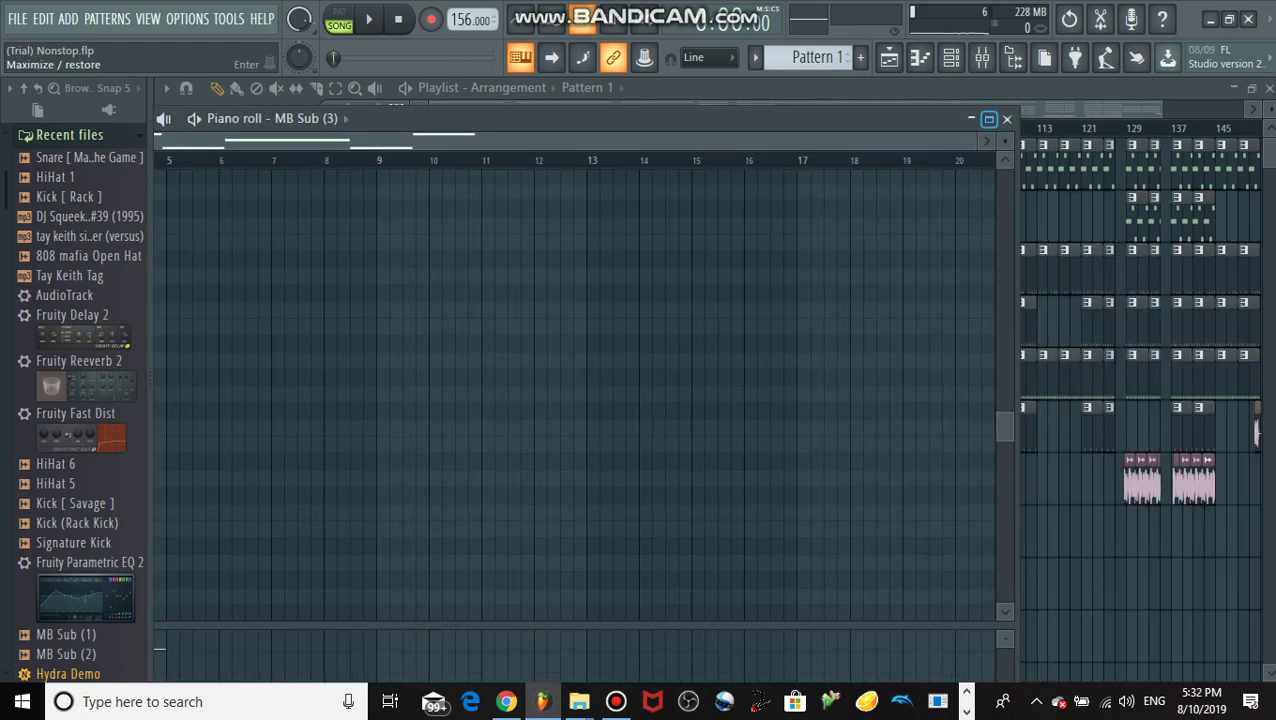
{"action": "left_click", "coordinate": [989, 118]}
{"action": "scroll", "coordinate": [1002, 128], "scroll_direction": "up", "scroll_amount": 4}
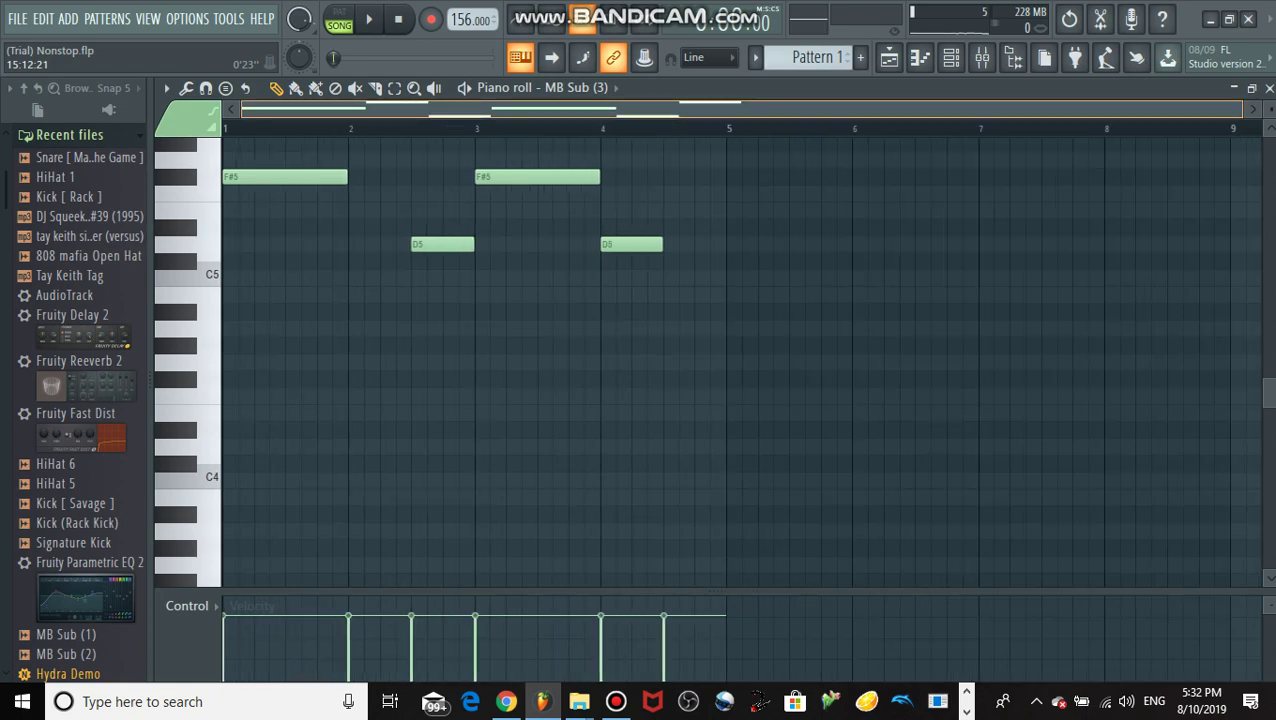
{"action": "left_click_drag", "start_coordinate": [1270, 393], "coordinate": [1270, 349]}
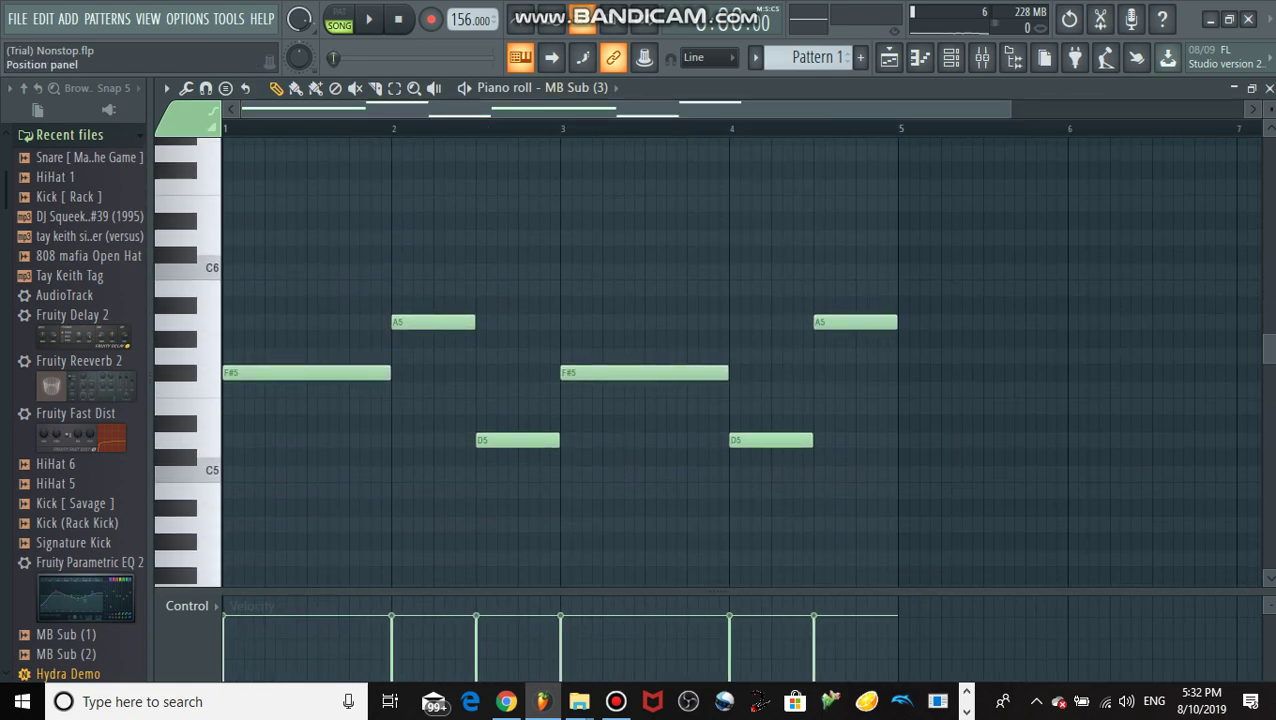
Step: Switch playback to pattern mode, listen to Pattern 1's MB Sub (3) melody and stop it
{"action": "key", "text": "l"}
{"action": "key", "text": "space"}
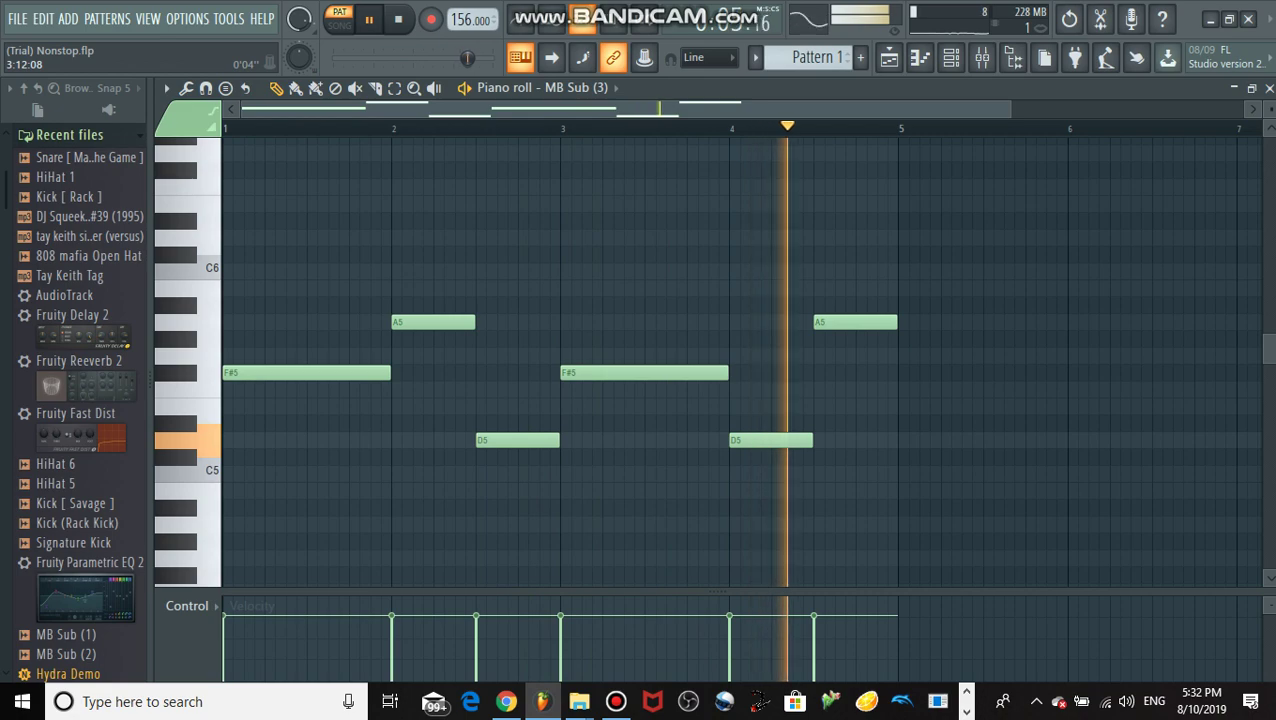
{"action": "key", "text": "space"}
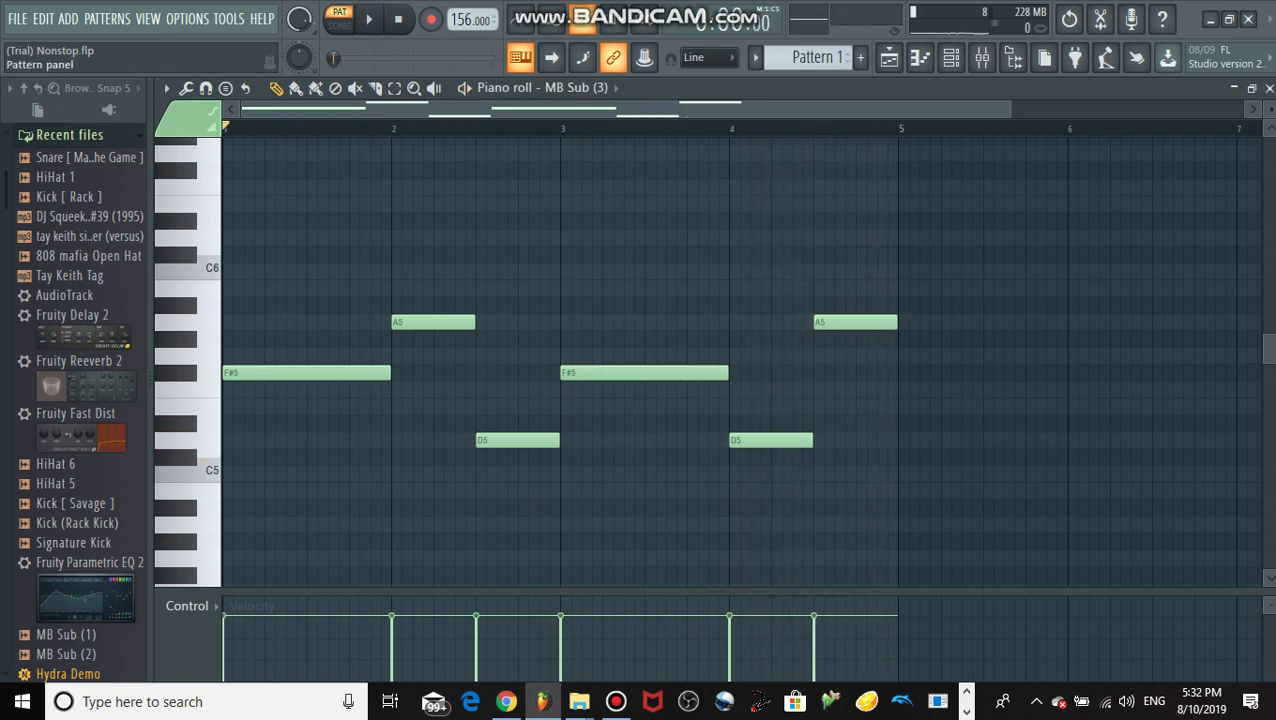
Step: Select Pattern 2, show the MB Sub (1) notes in the piano roll, and play them back
{"action": "left_click", "coordinate": [849, 53]}
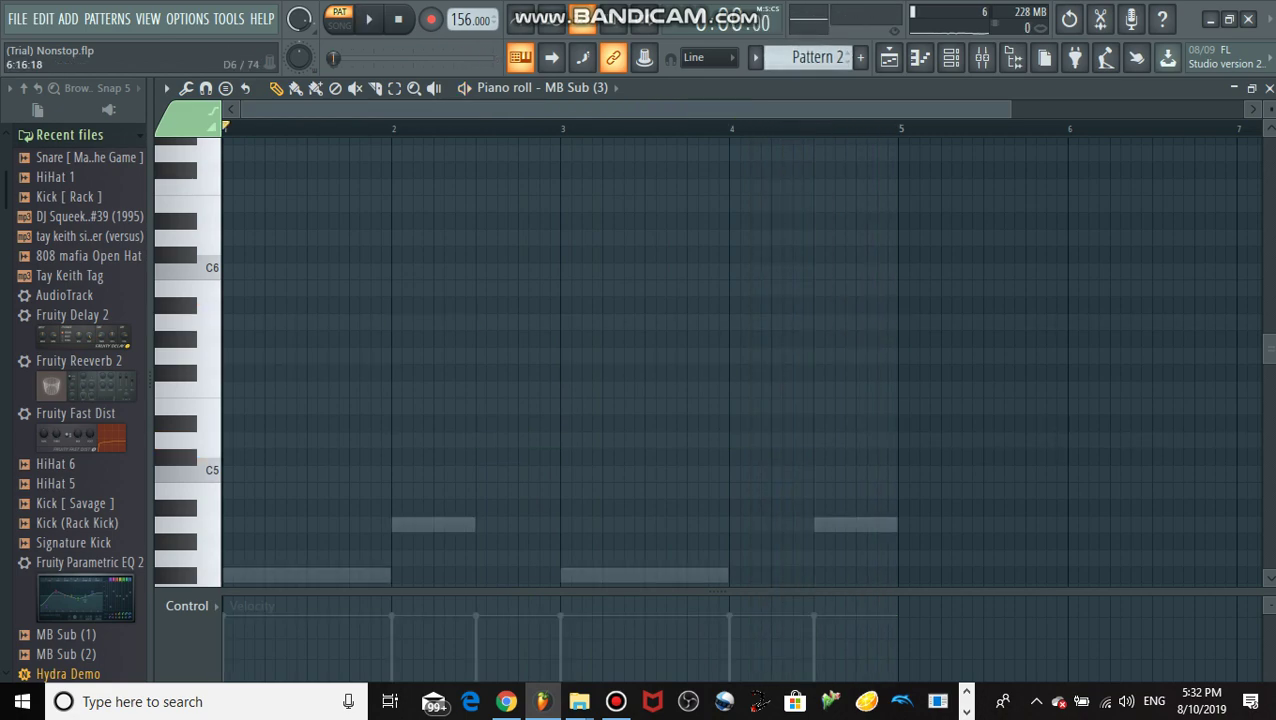
{"action": "scroll", "coordinate": [710, 360], "scroll_direction": "down", "scroll_amount": 3}
{"action": "left_click", "coordinate": [575, 87]}
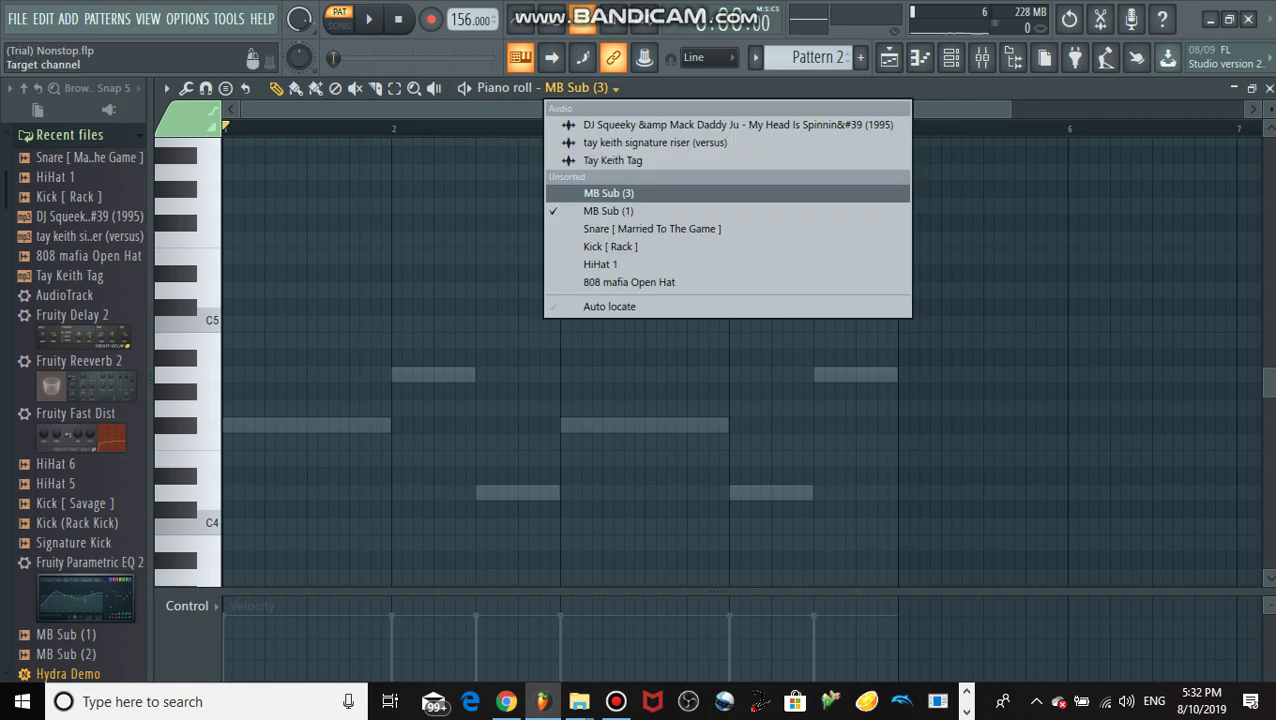
{"action": "left_click", "coordinate": [610, 209]}
{"action": "key", "text": "space"}
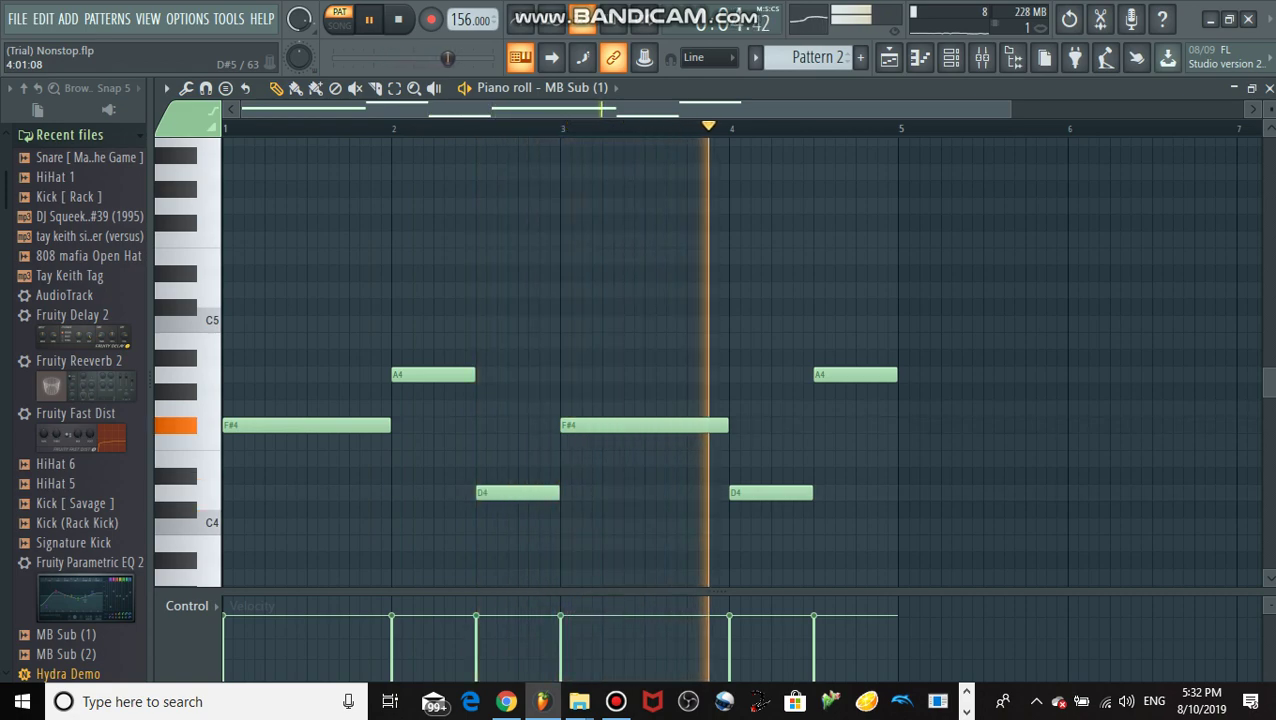
{"action": "key", "text": "space"}
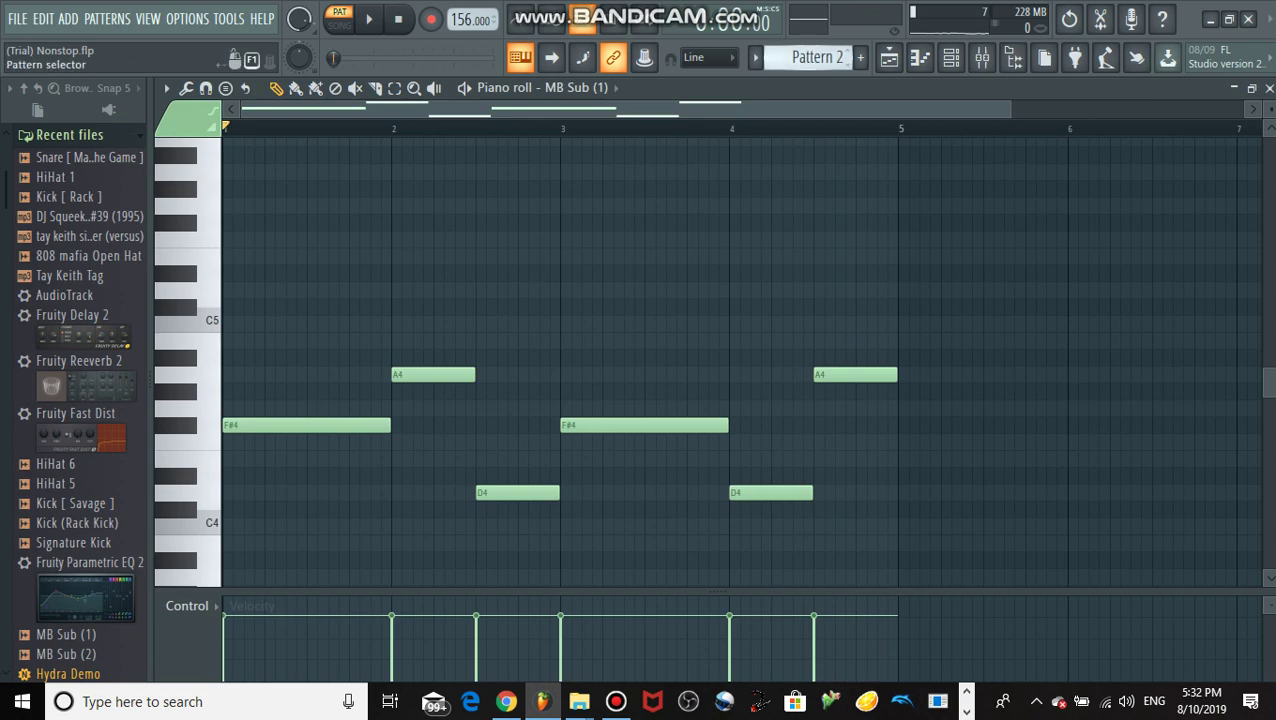
Step: Select Pattern 3, show the Snare [ Married To The Game ] notes in the piano roll, and play them back
{"action": "left_click", "coordinate": [848, 61]}
{"action": "left_click", "coordinate": [580, 88]}
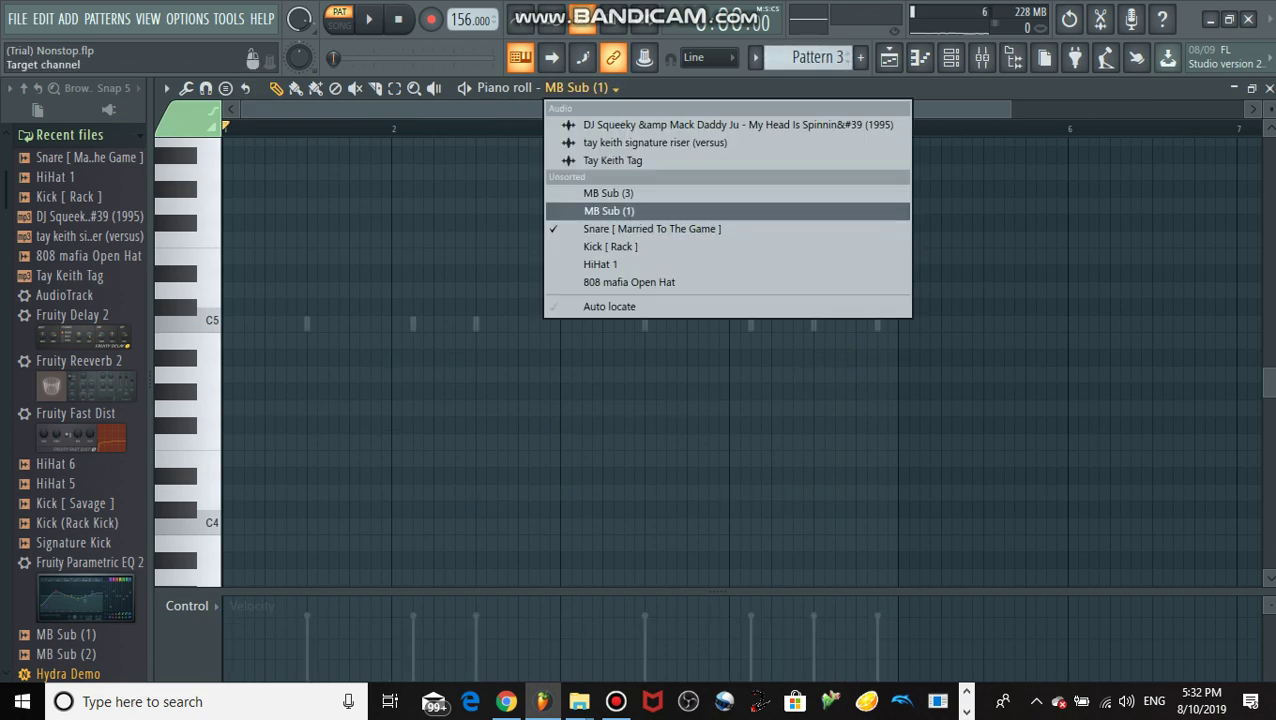
{"action": "left_click", "coordinate": [653, 229]}
{"action": "key", "text": "space"}
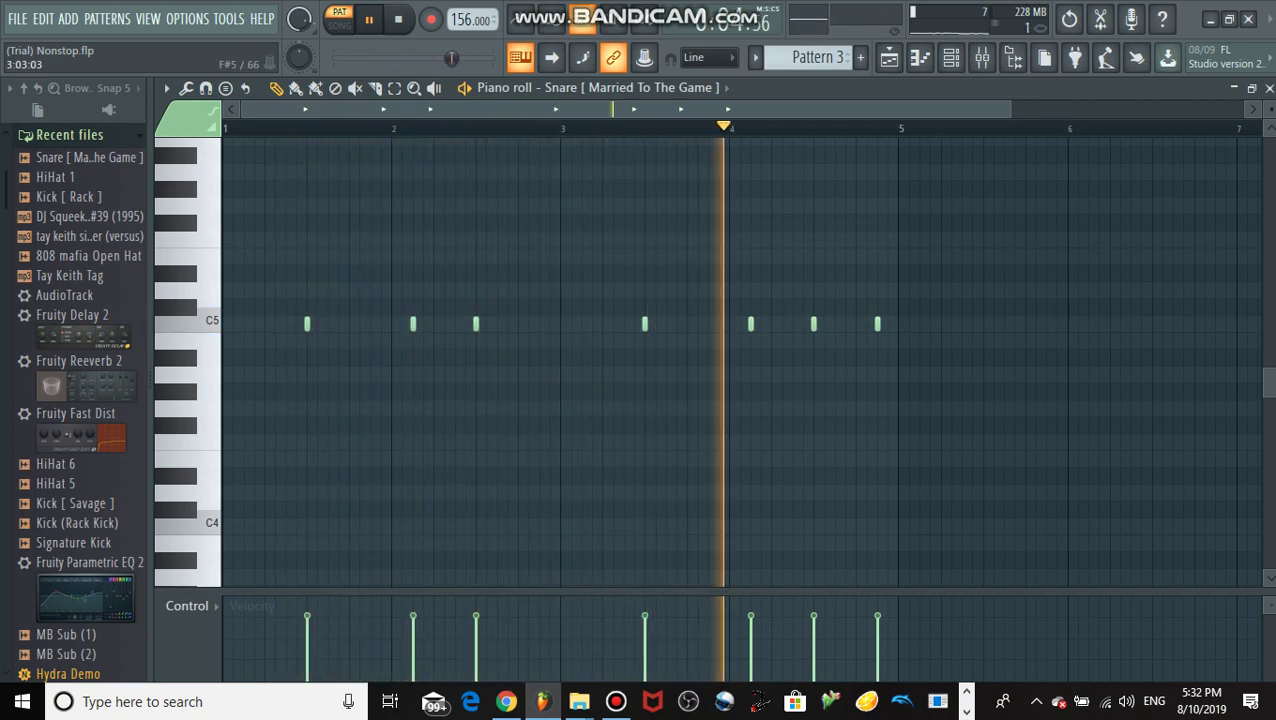
{"action": "key", "text": "space"}
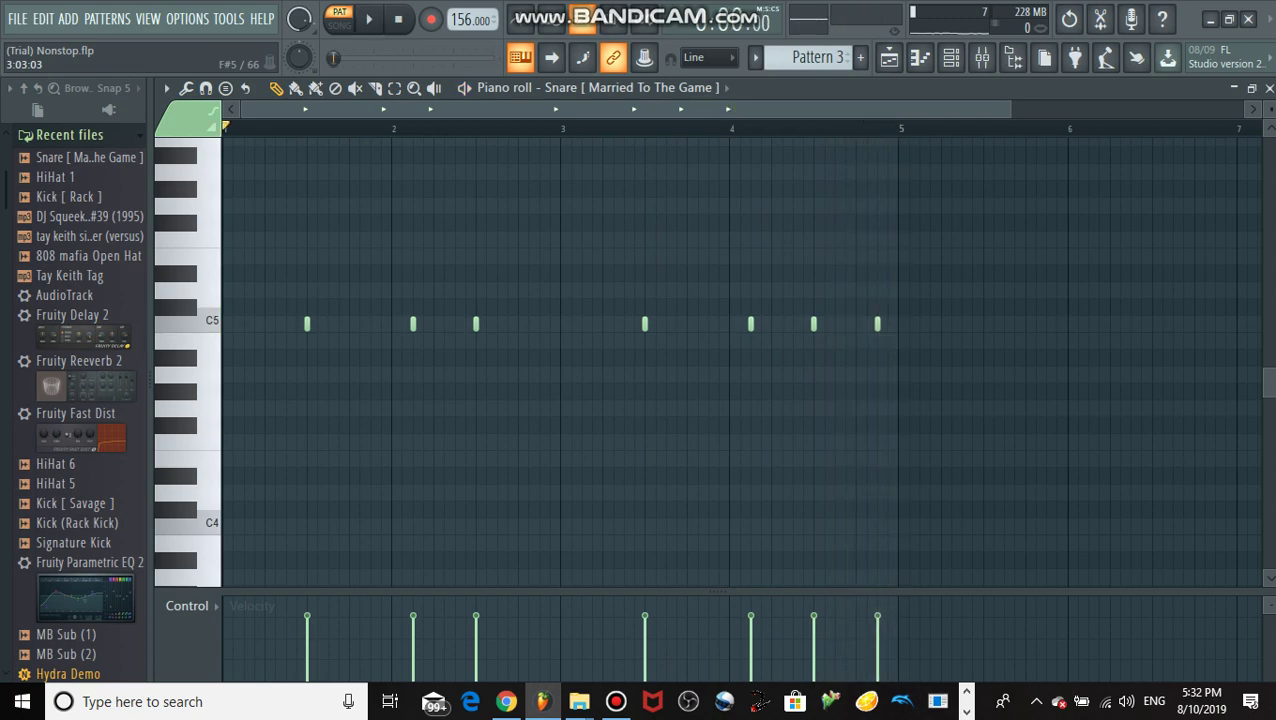
Step: Select Pattern 4, show the Kick [ Rack ] notes in the piano roll, and play them back
{"action": "scroll", "coordinate": [817, 57], "scroll_direction": "down", "scroll_amount": 1}
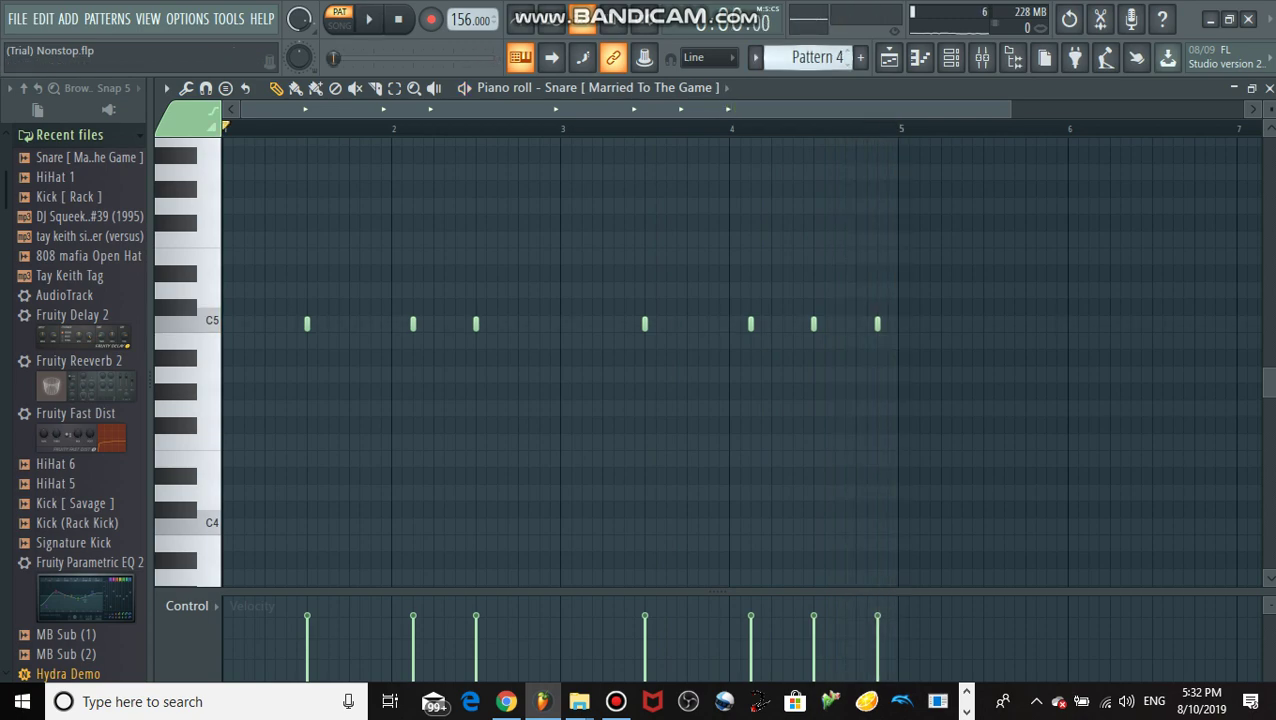
{"action": "left_click", "coordinate": [635, 87]}
{"action": "left_click", "coordinate": [610, 245]}
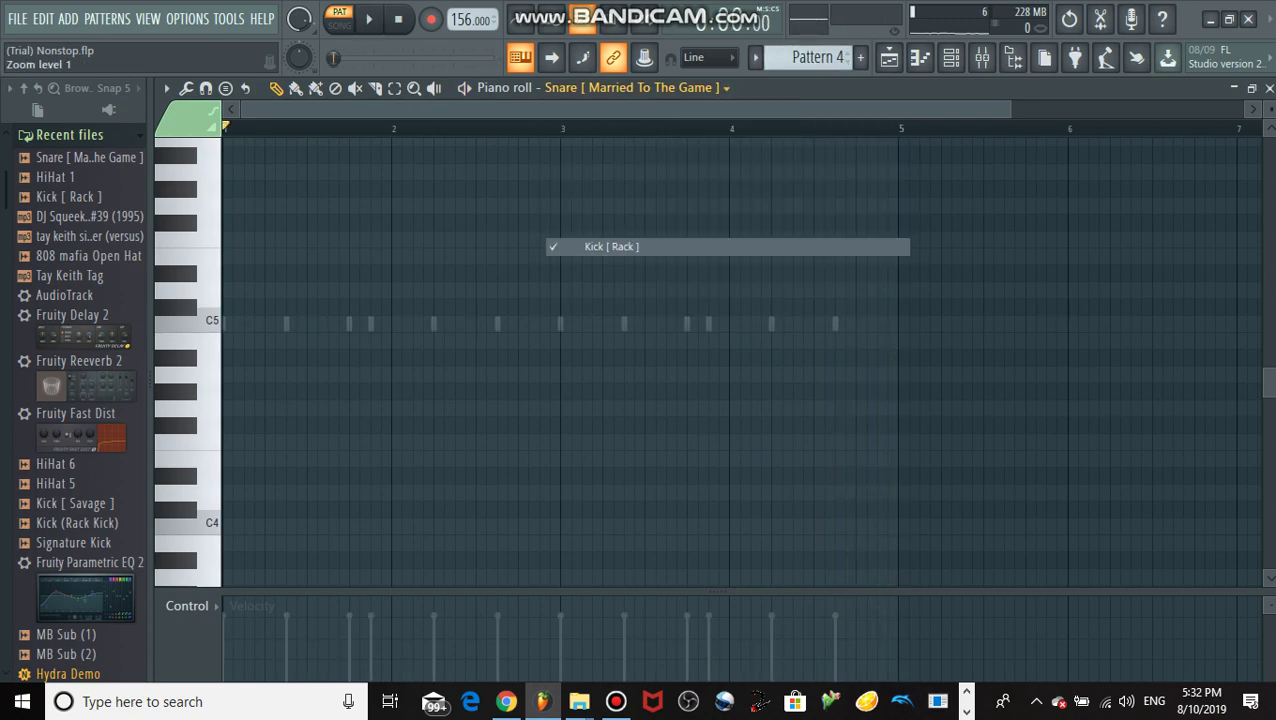
{"action": "key", "text": "space"}
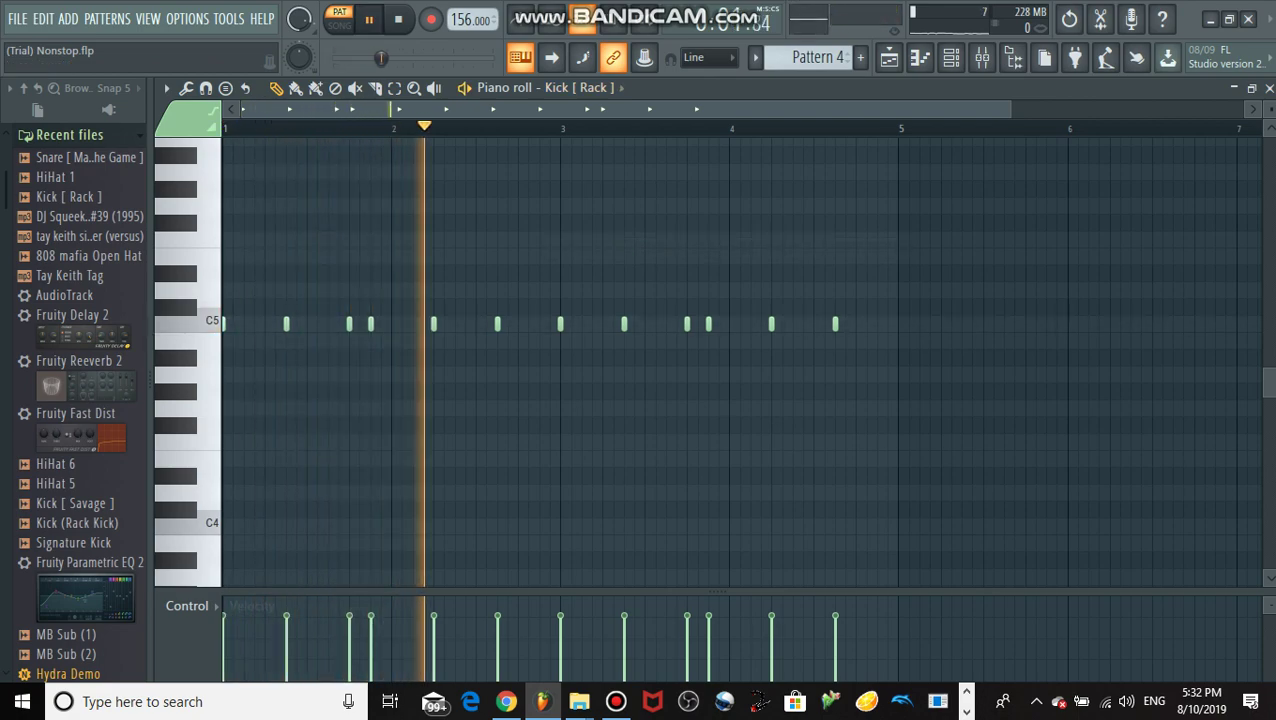
{"action": "key", "text": "space"}
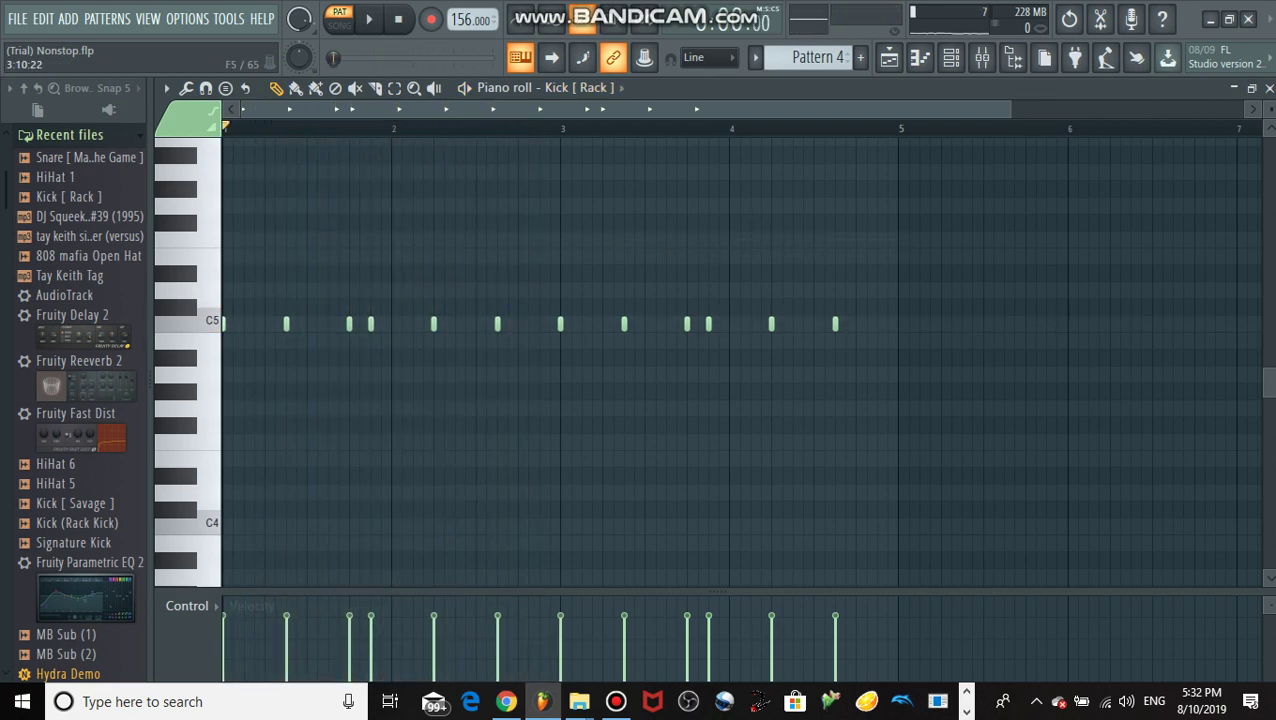
Step: Select Pattern 5, show the HiHat 1 notes in the piano roll, and play them back
{"action": "scroll", "coordinate": [810, 58], "scroll_direction": "down", "scroll_amount": 1}
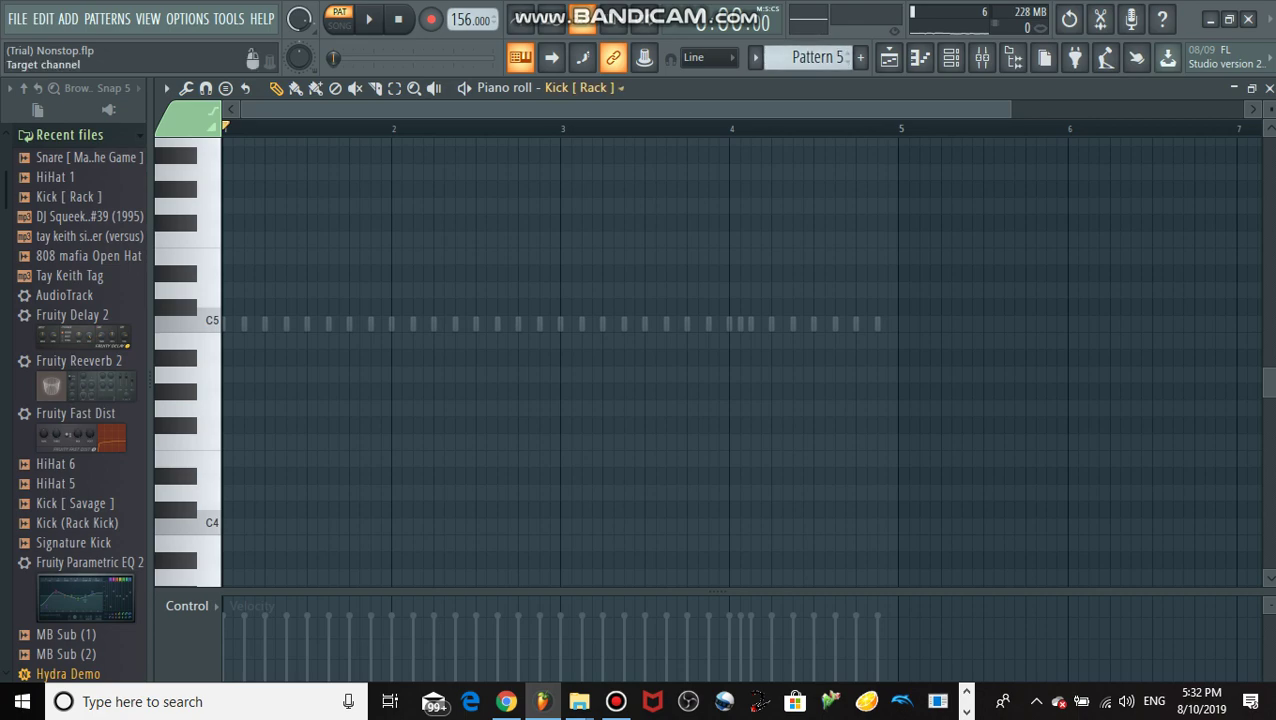
{"action": "left_click", "coordinate": [620, 87]}
{"action": "left_click", "coordinate": [590, 262]}
{"action": "key", "text": "space"}
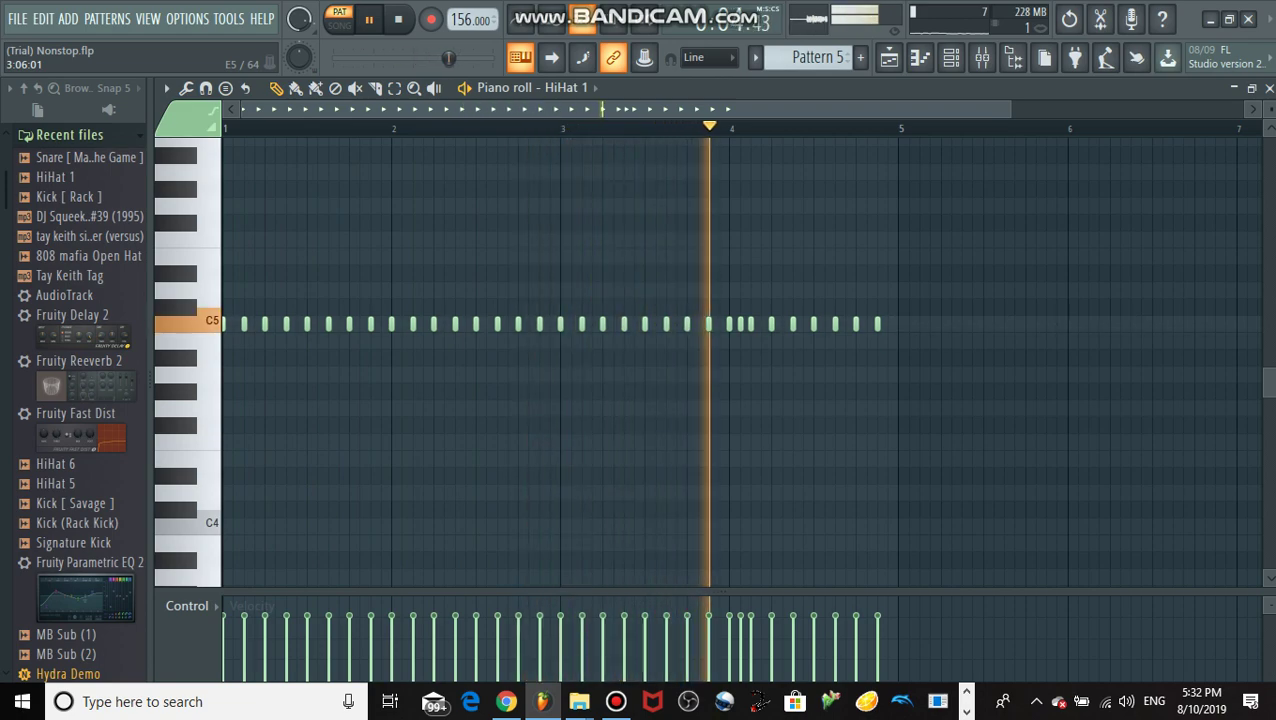
{"action": "key", "text": "space"}
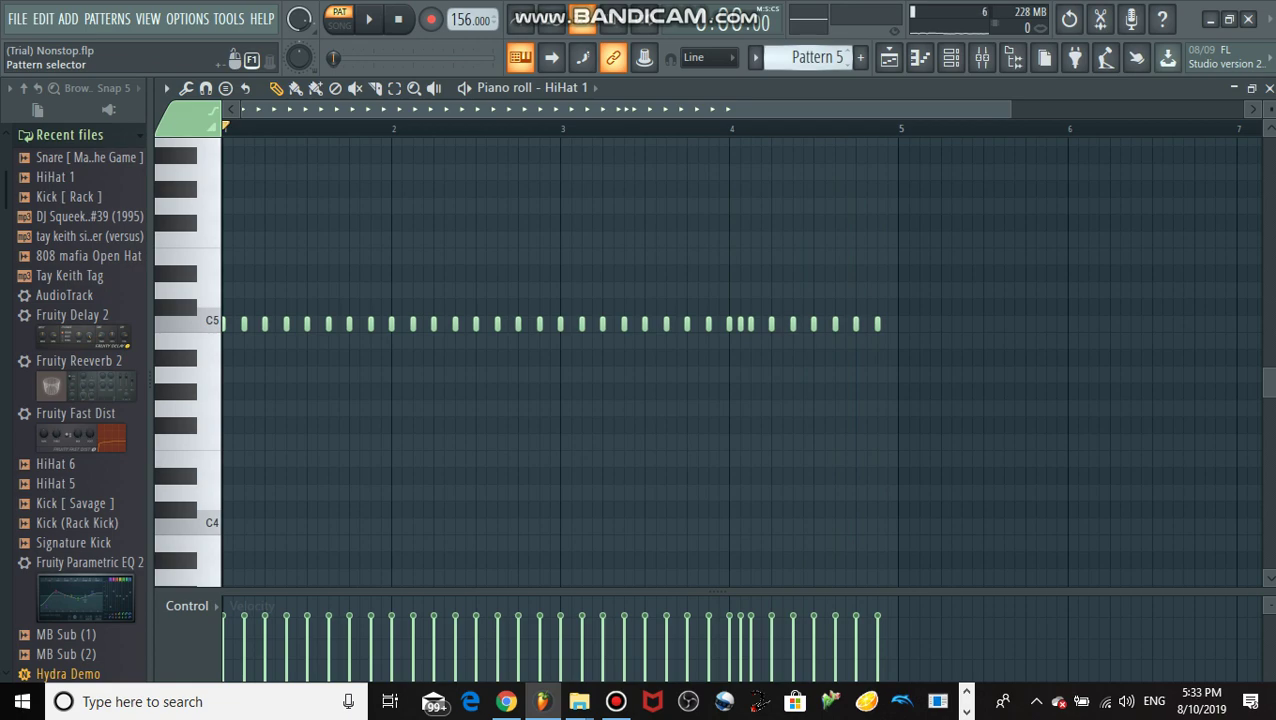
Step: Select Pattern 6, show the 808 mafia Open Hat notes in the piano roll, and play them back
{"action": "scroll", "coordinate": [812, 58], "scroll_direction": "down", "scroll_amount": 1}
{"action": "left_click", "coordinate": [570, 87]}
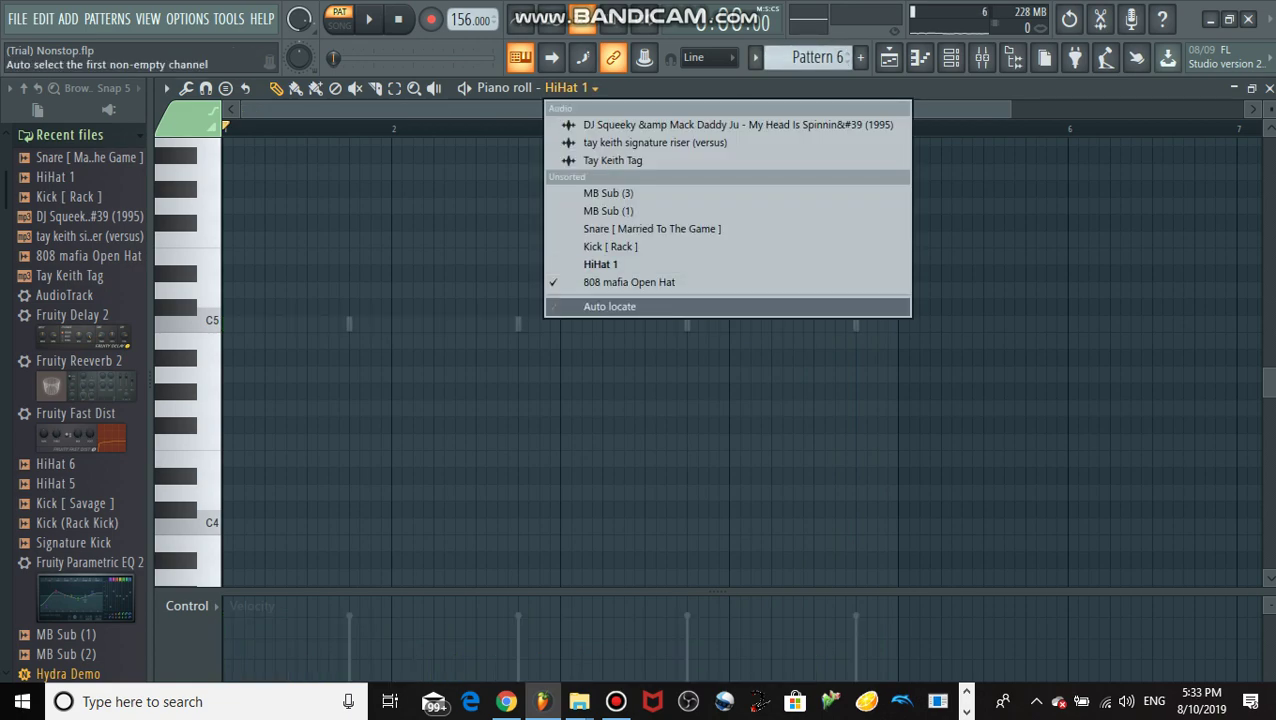
{"action": "left_click", "coordinate": [630, 282]}
{"action": "key", "text": "space"}
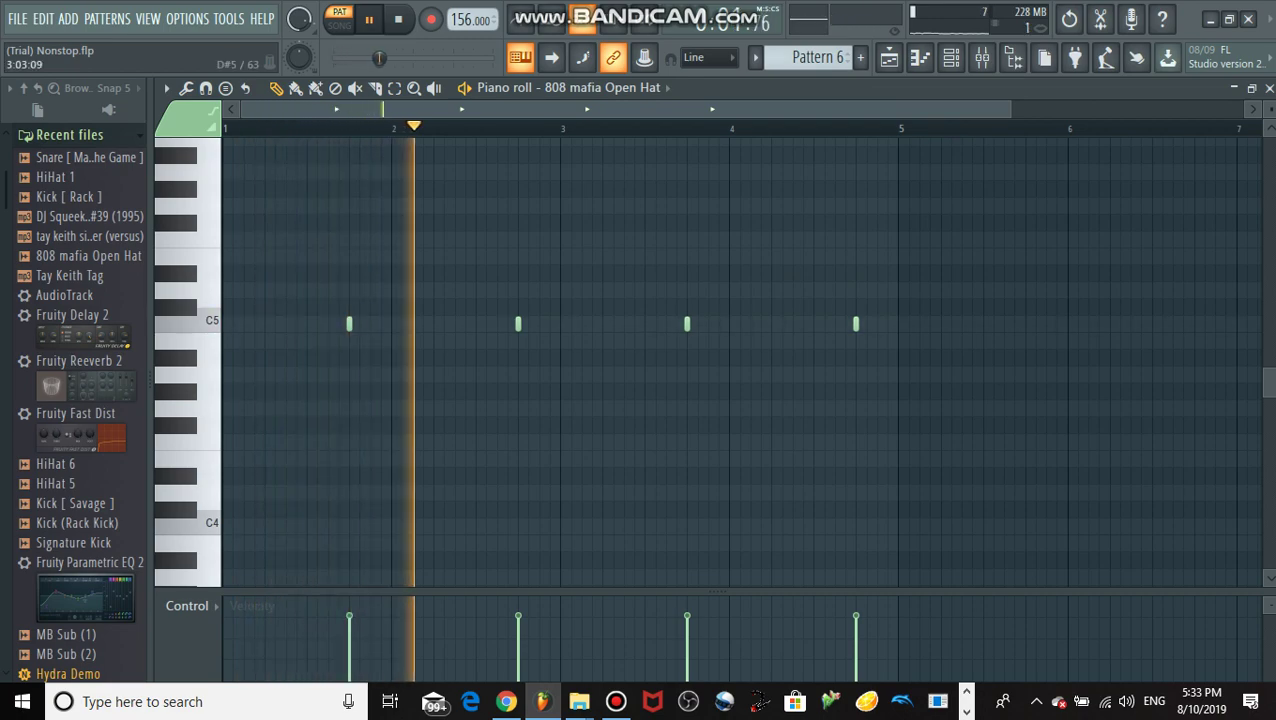
{"action": "key", "text": "space"}
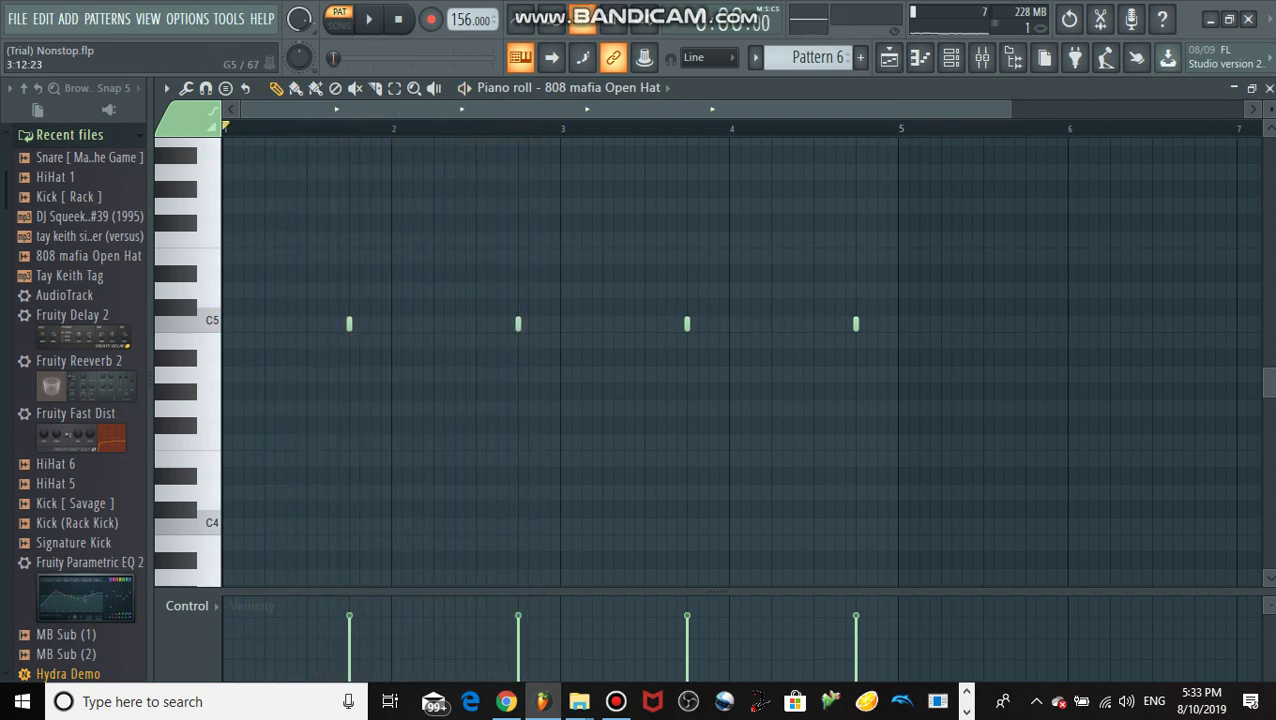
Step: Return to Pattern 1, filter the channel rack to the Audio group, and view the DJ Squeeky (1995) sample's channel settings
{"action": "scroll", "coordinate": [806, 58], "scroll_direction": "down", "scroll_amount": 5}
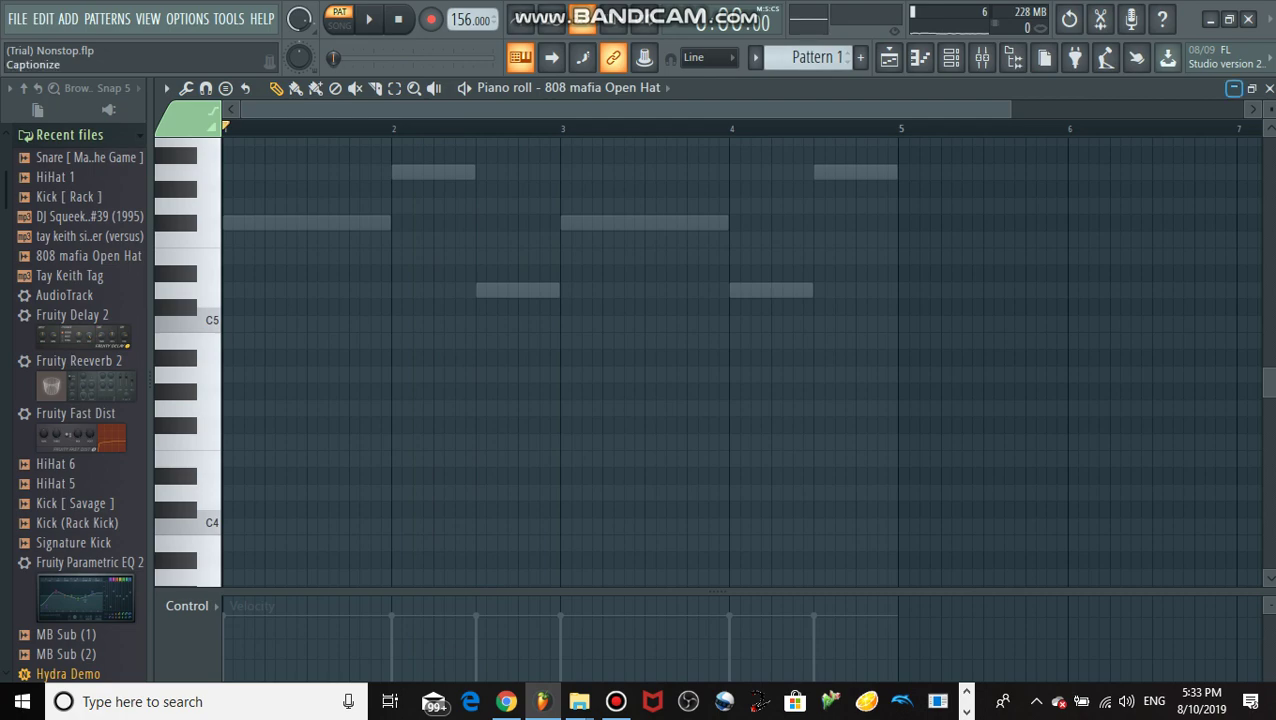
{"action": "left_click", "coordinate": [1234, 89]}
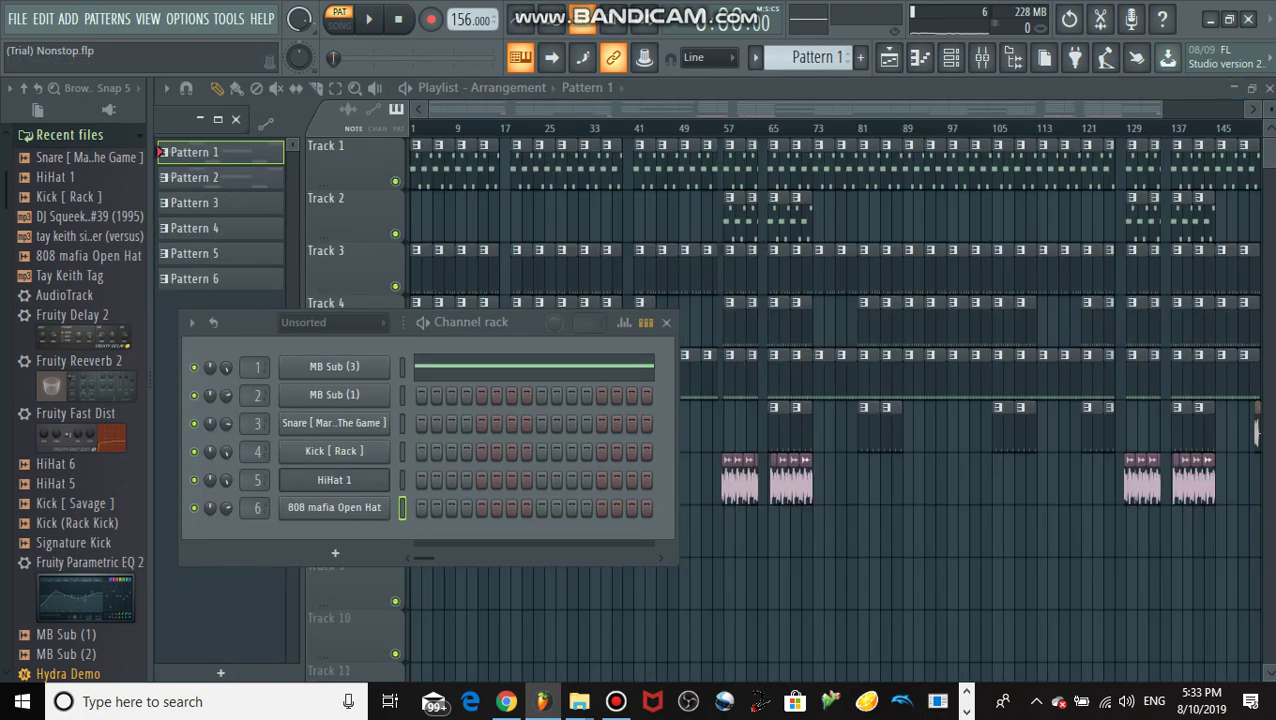
{"action": "left_click", "coordinate": [333, 322]}
{"action": "left_click", "coordinate": [300, 367]}
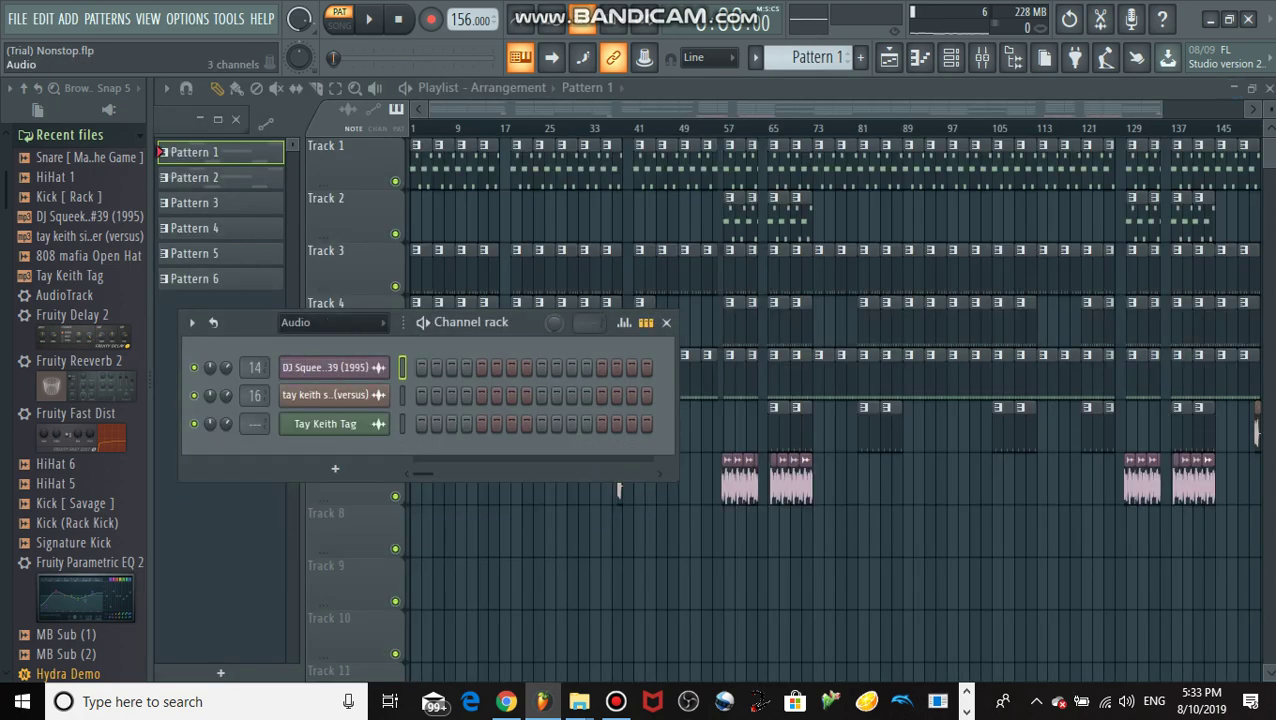
{"action": "left_click", "coordinate": [322, 367]}
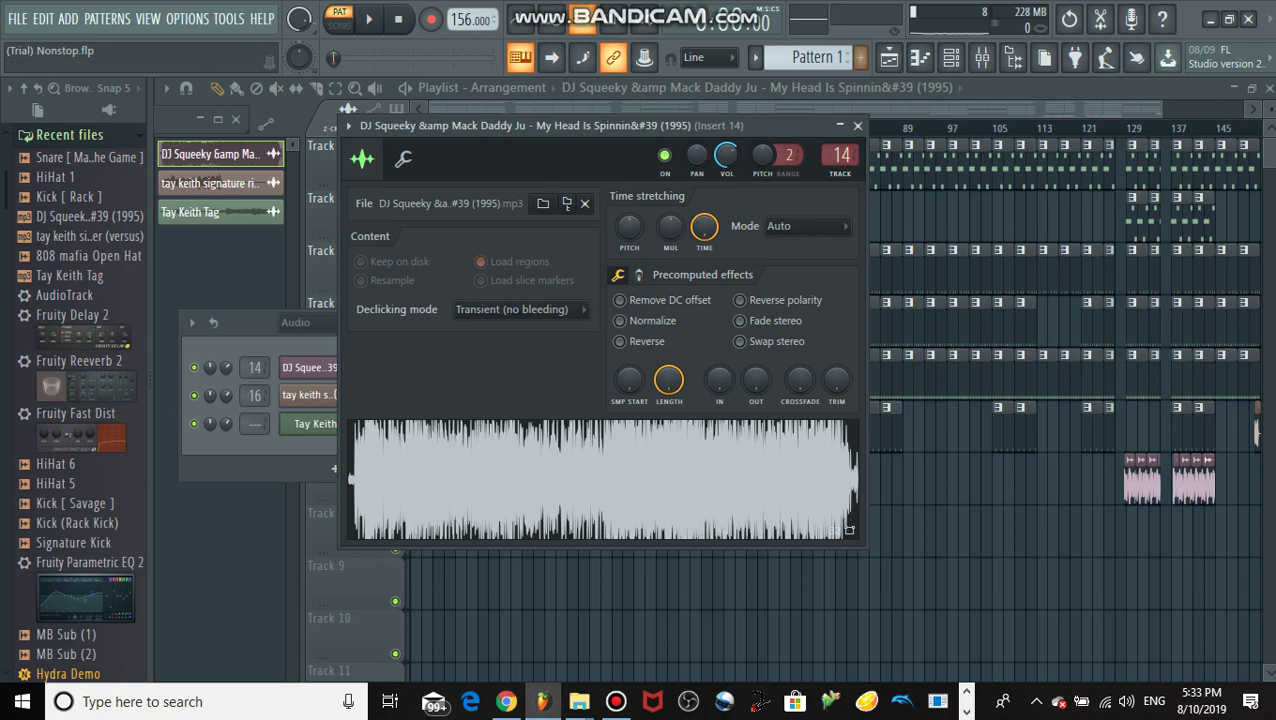
{"action": "left_click", "coordinate": [840, 126]}
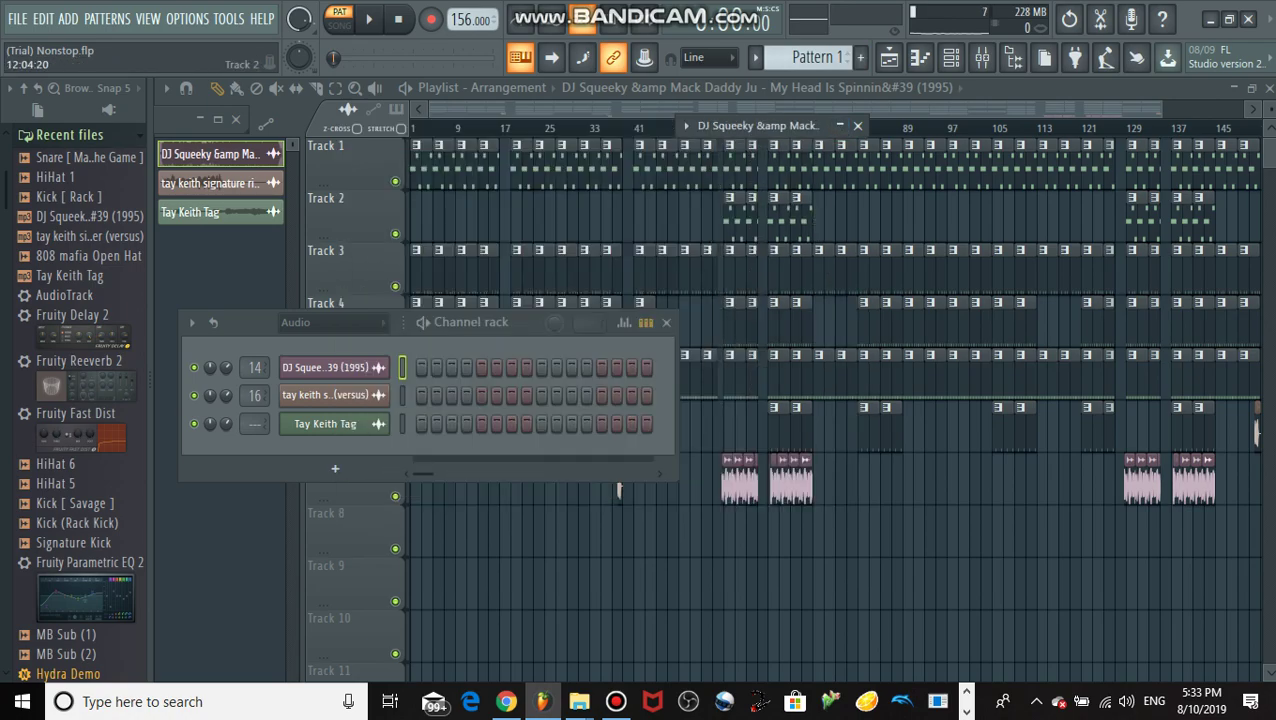
{"action": "left_click", "coordinate": [616, 701]}
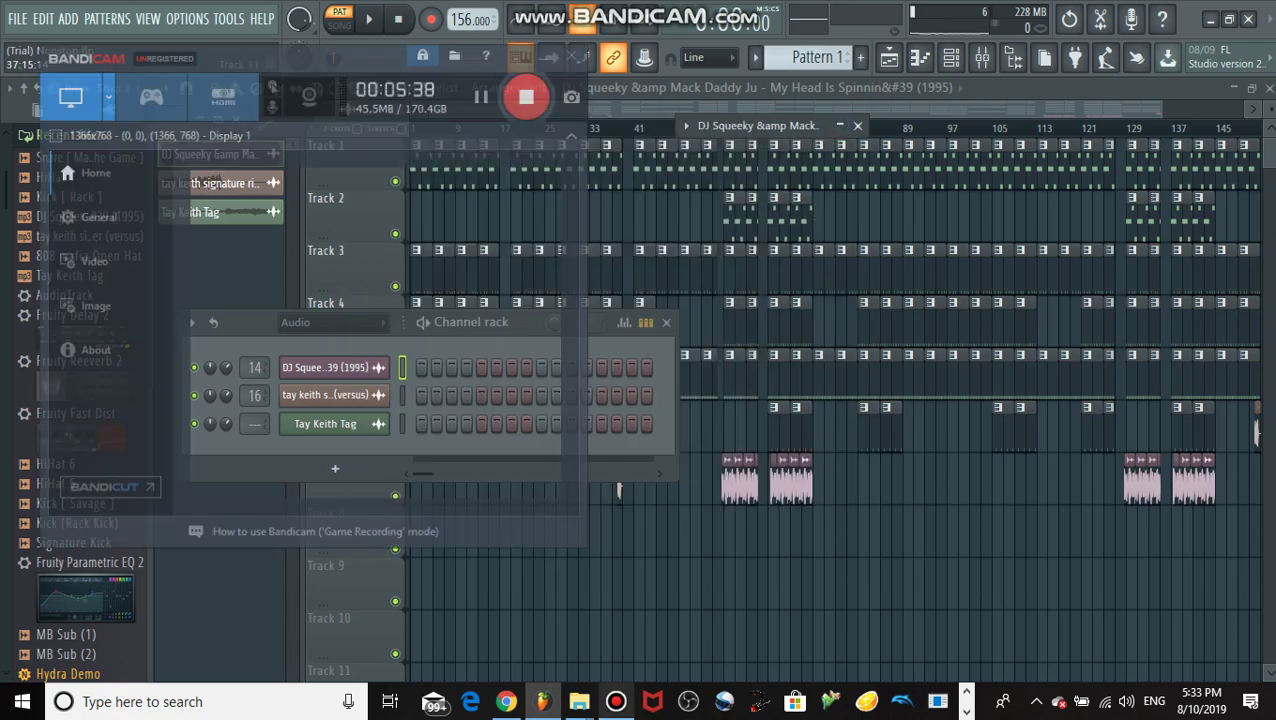